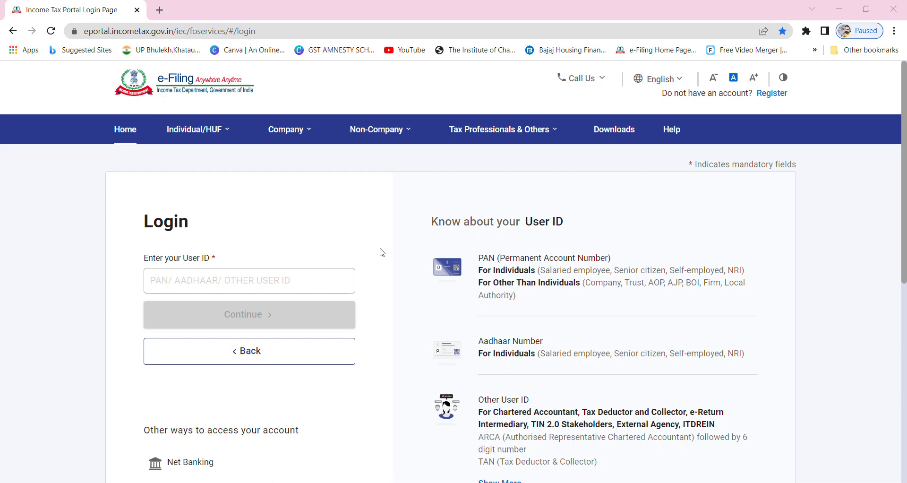
Log in to the income tax e-Filing portal with the account's user ID
click(246, 283)
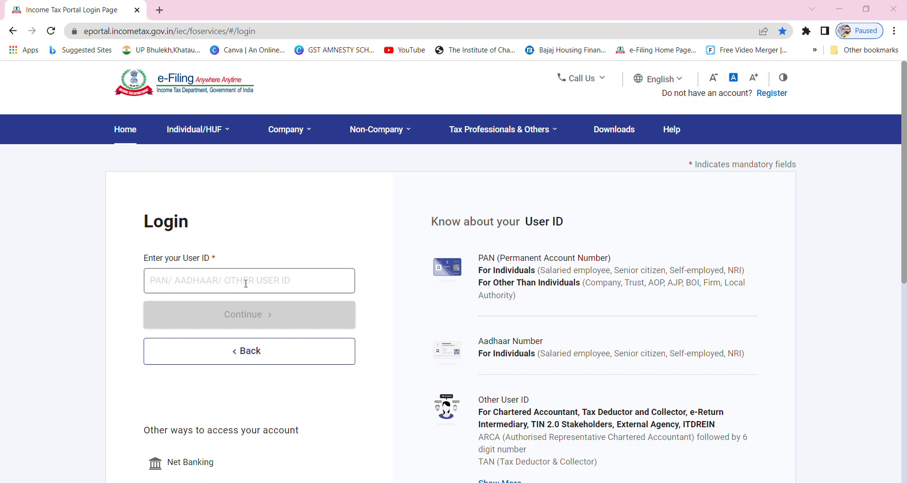
click(246, 284)
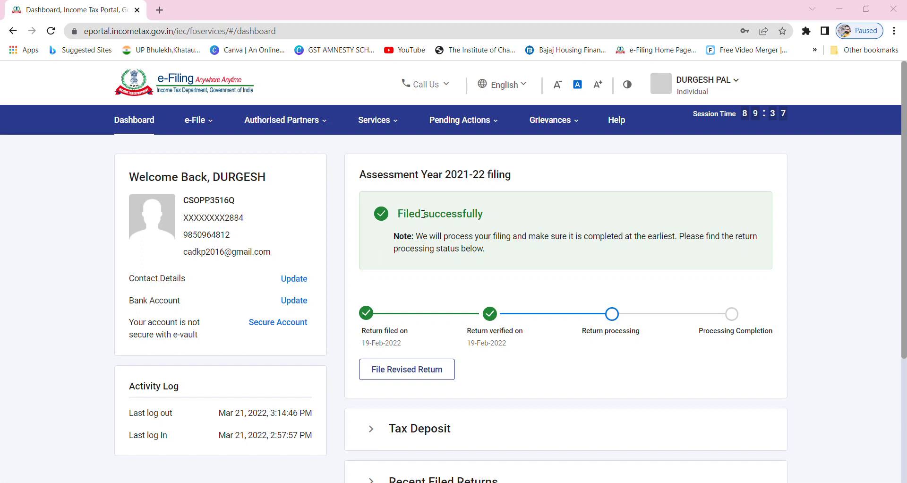
Open the bank accounts section of the profile and check the added account's validation status and refund nomination
click(738, 85)
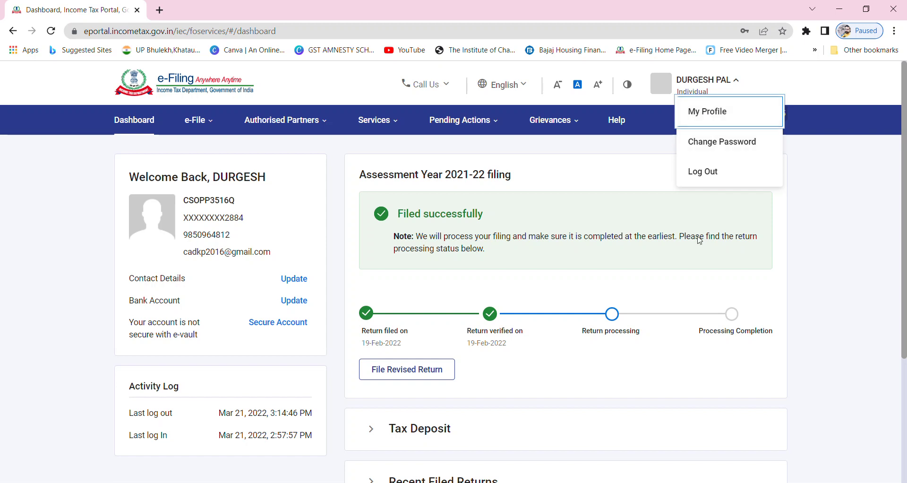
click(736, 84)
click(736, 84)
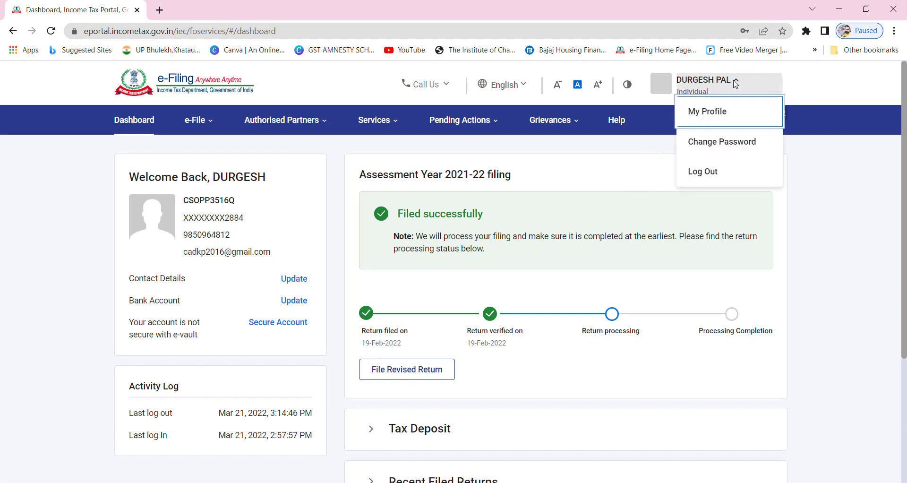
click(718, 112)
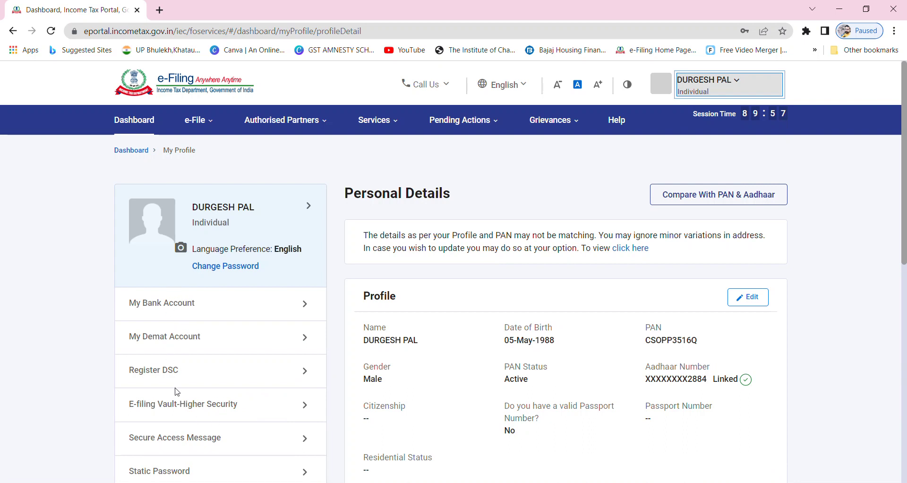
scroll(177, 392, down, 2)
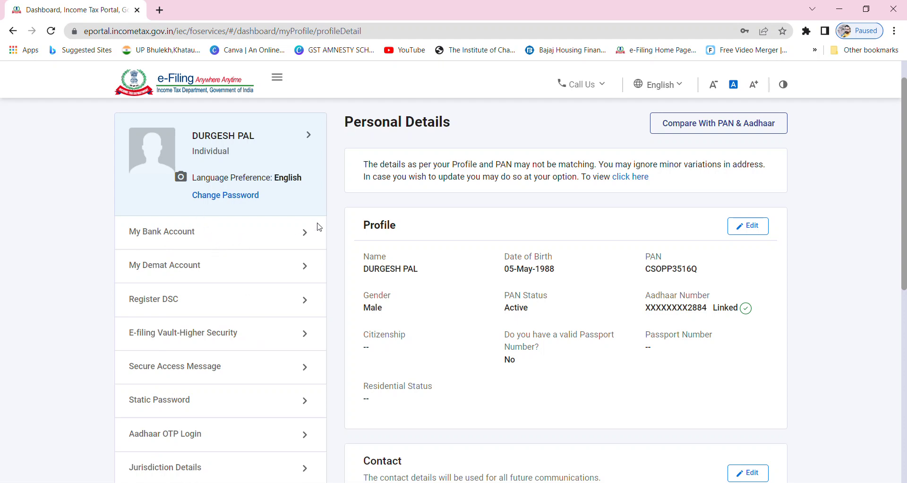
click(305, 237)
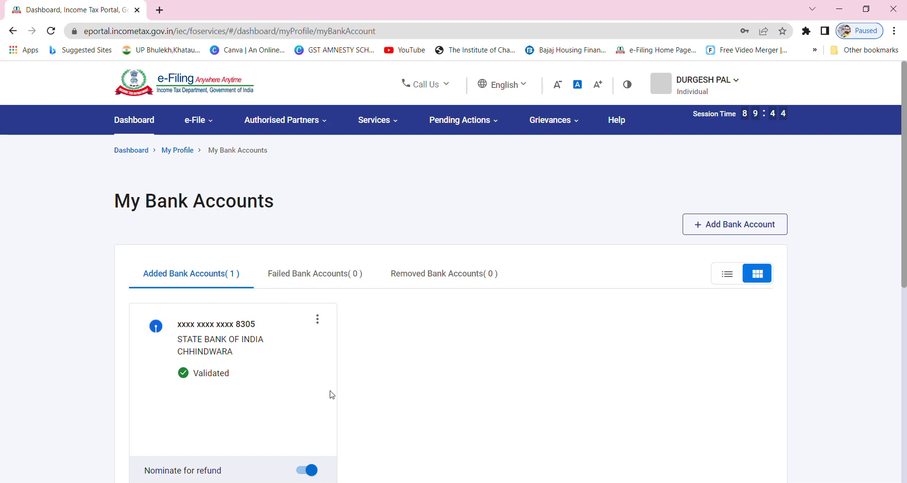
scroll(331, 393, down, 2)
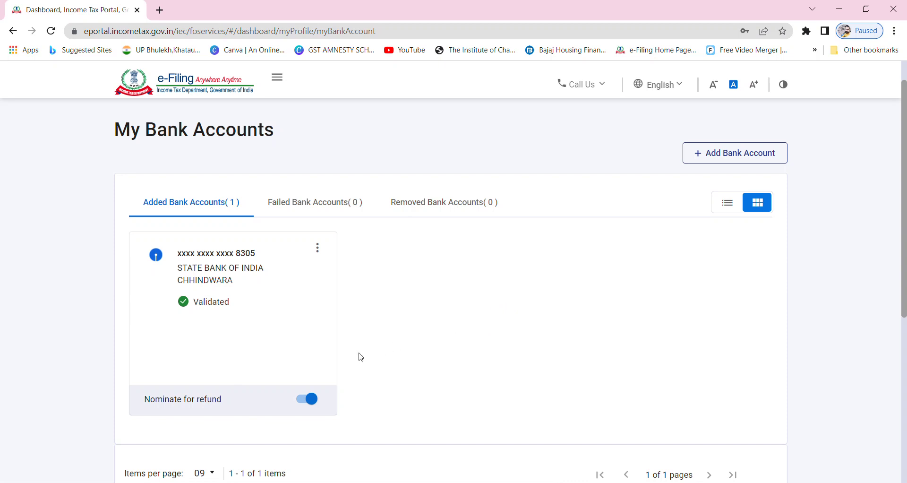
scroll(361, 357, up, 2)
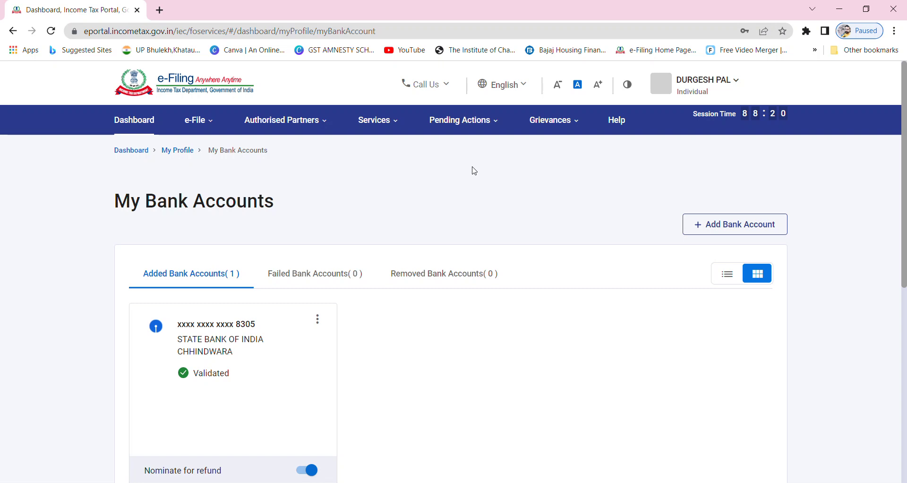
Start submitting a new grievance addressed to the CPC-ITR department
click(482, 126)
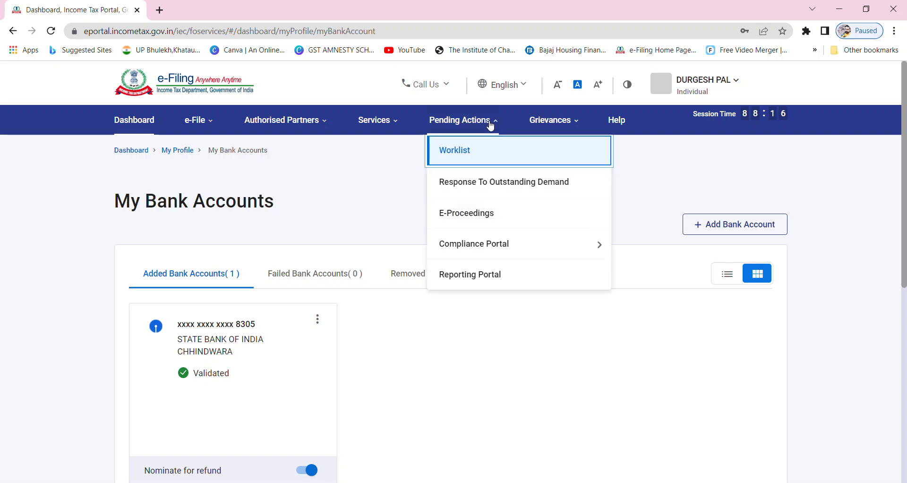
mouse_move(549, 118)
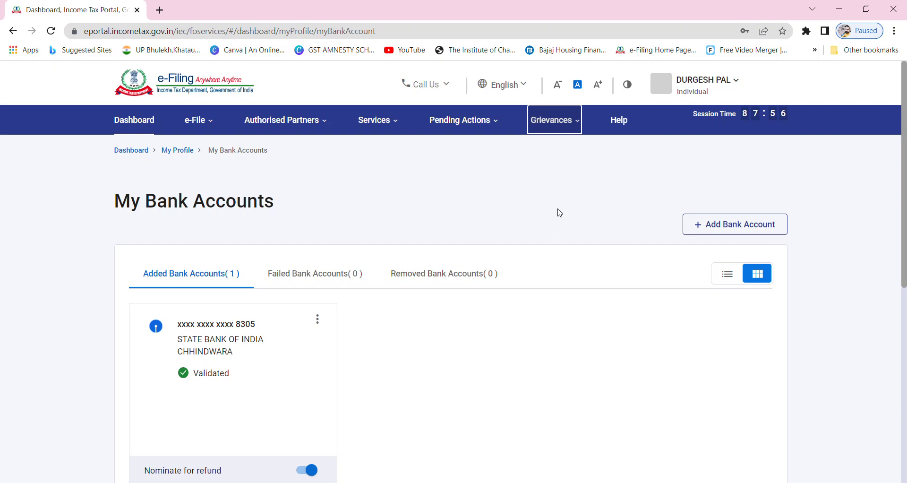
click(572, 121)
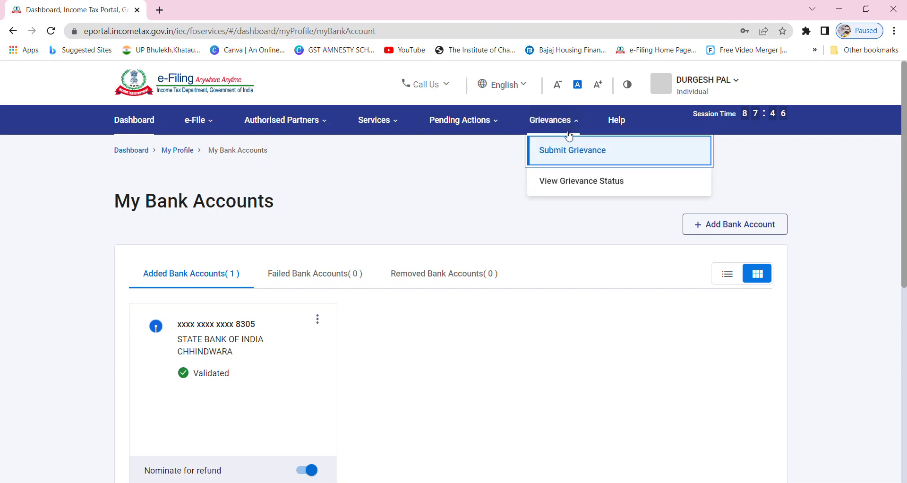
click(575, 155)
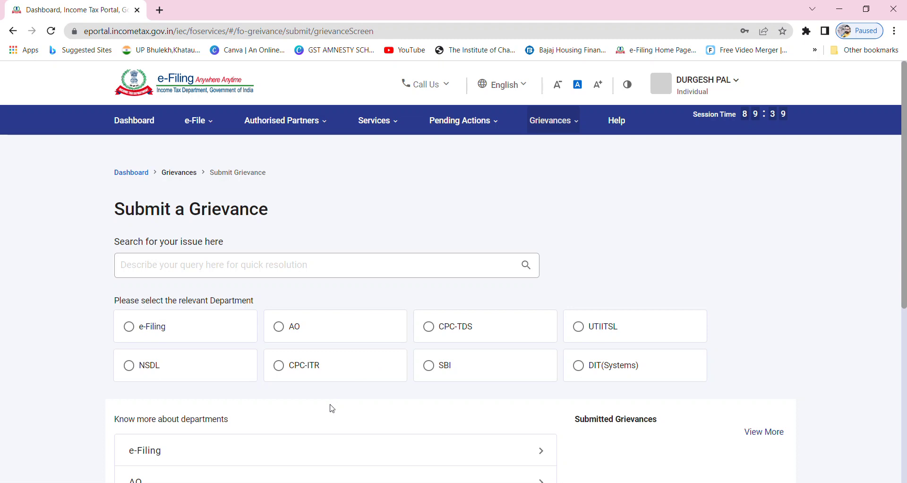
click(280, 368)
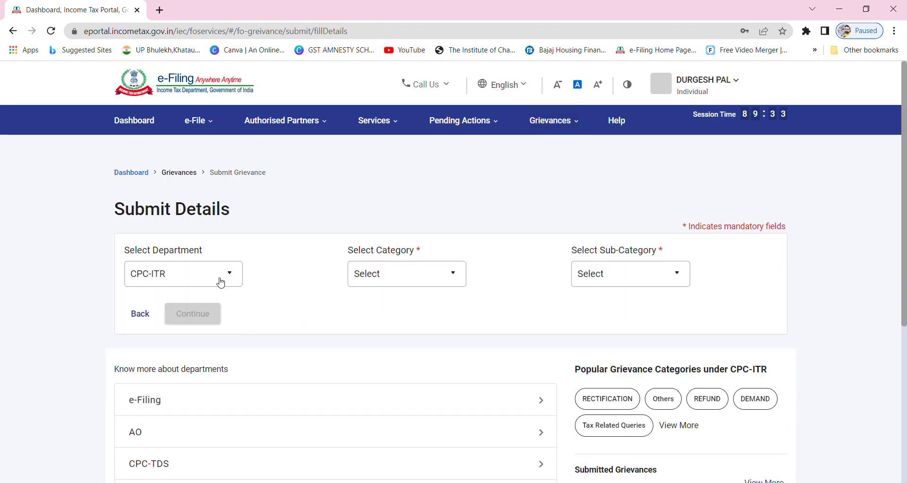
Set the grievance category to REFUND and the sub-category to Others - Refund, and continue to the detailed form
click(404, 279)
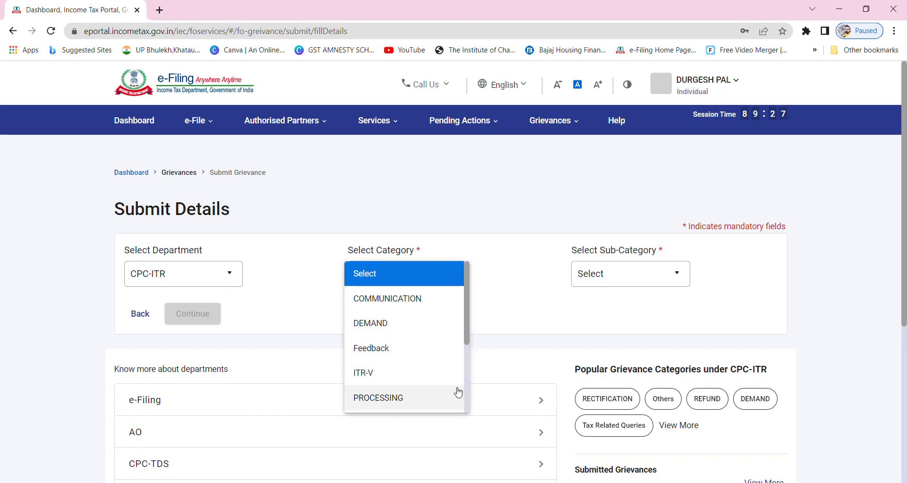
drag(470, 338, 469, 382)
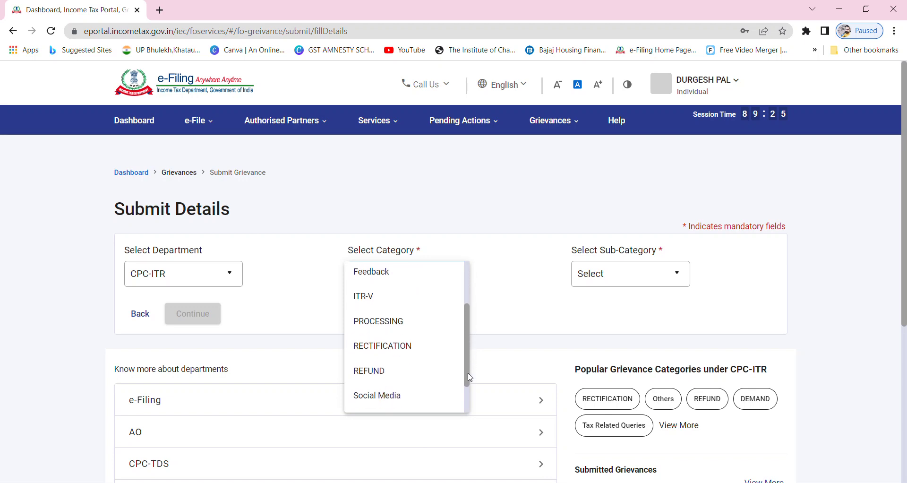
click(363, 371)
click(643, 283)
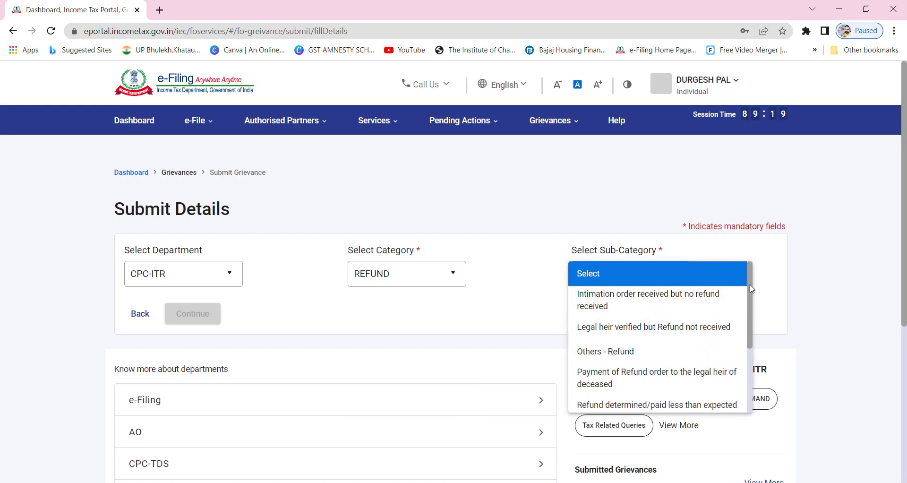
mouse_move(751, 292)
mouse_down()
mouse_move(755, 381)
mouse_move(756, 291)
mouse_up()
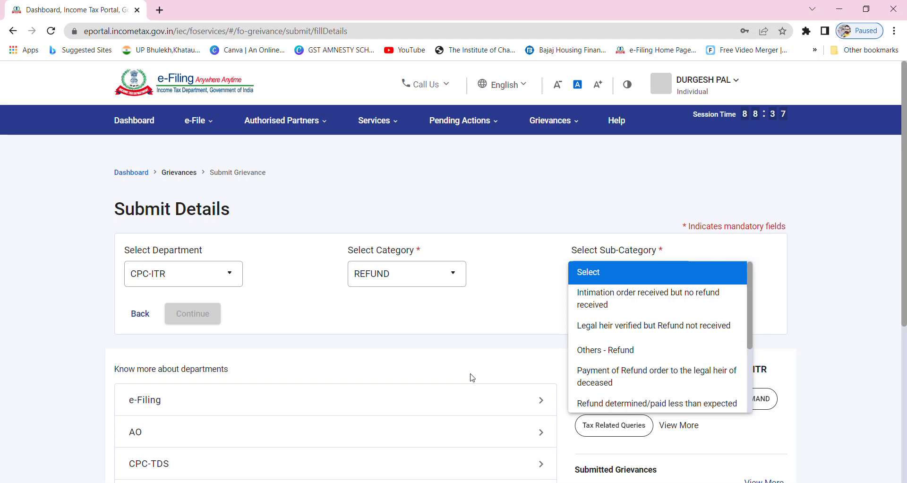
click(628, 350)
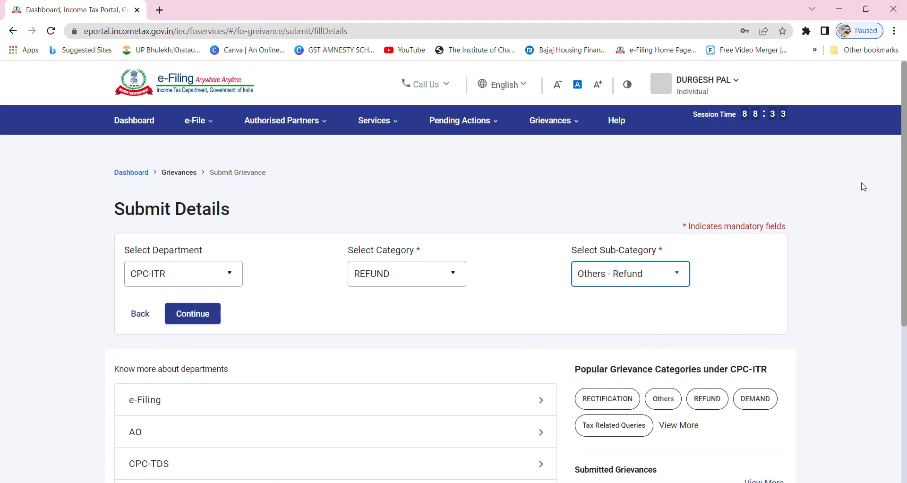
drag(901, 207, 904, 283)
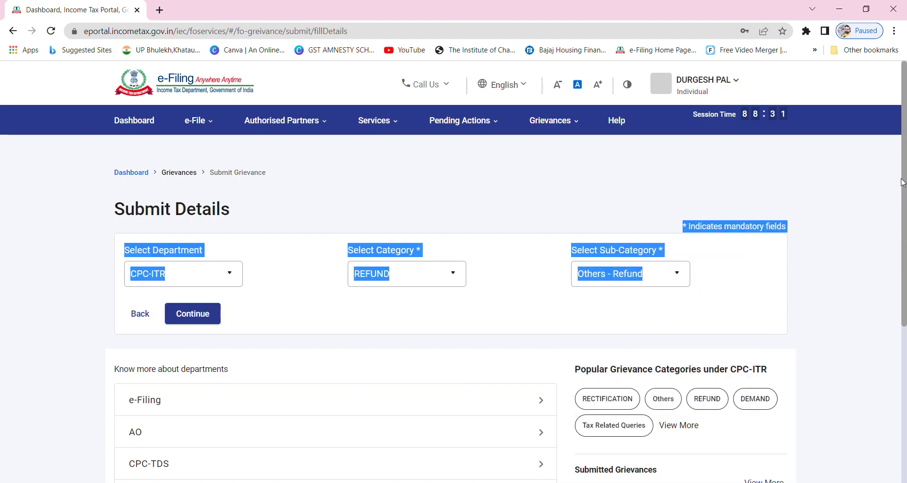
scroll(651, 224, down, 2)
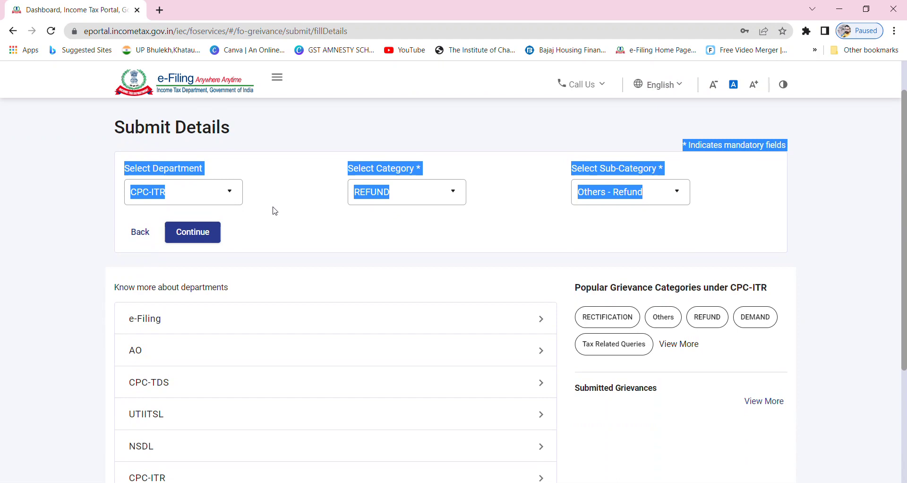
click(193, 231)
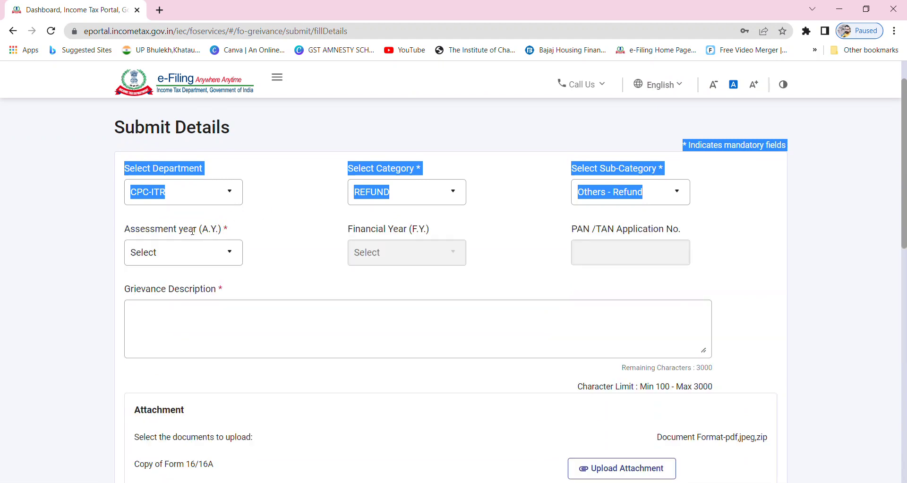
Set the grievance's assessment year to 2020-21 and activate the empty grievance description for entry
click(224, 258)
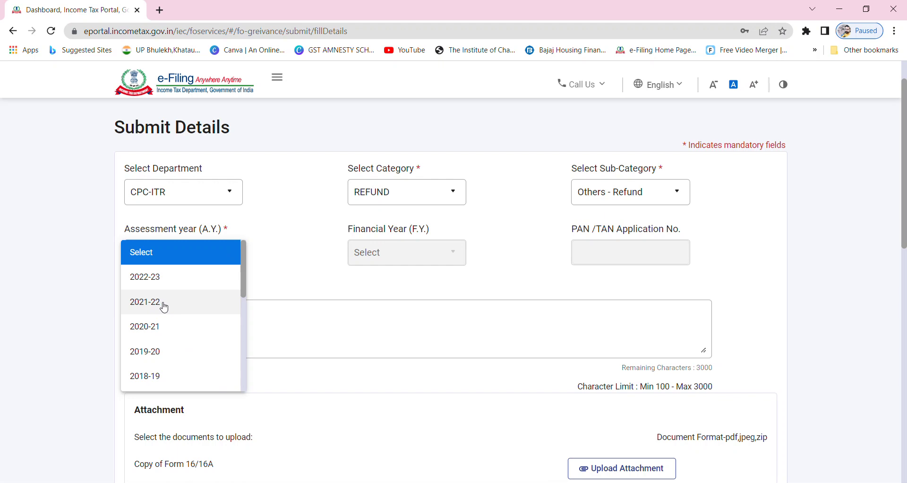
click(168, 334)
click(197, 320)
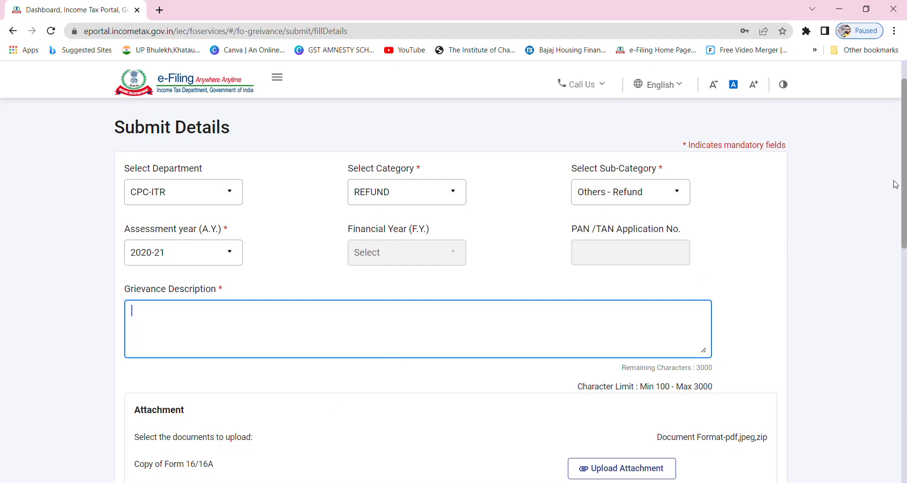
Look through the portal's pending actions and available services, ending on the list of services
scroll(756, 161, up, 2)
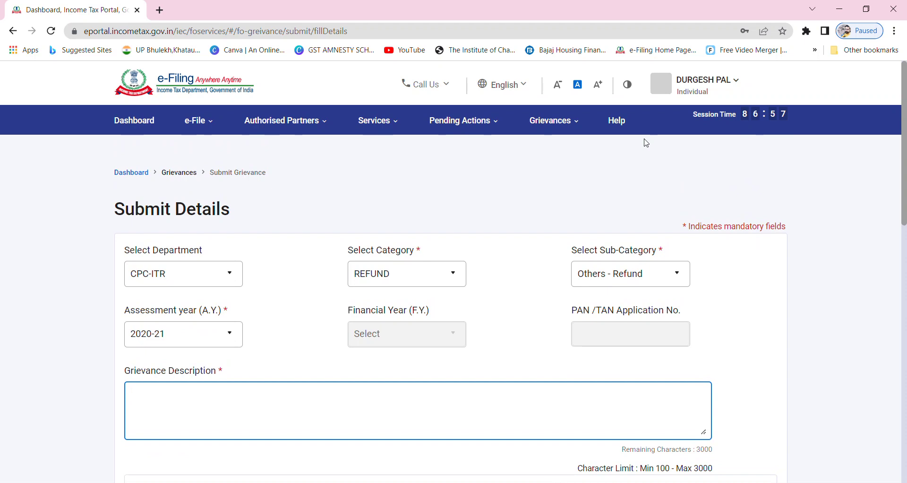
click(440, 121)
click(379, 124)
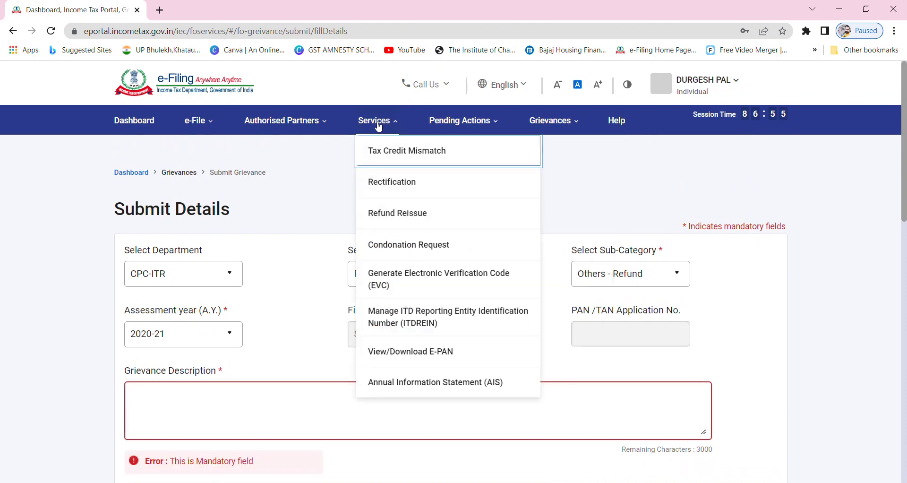
click(460, 121)
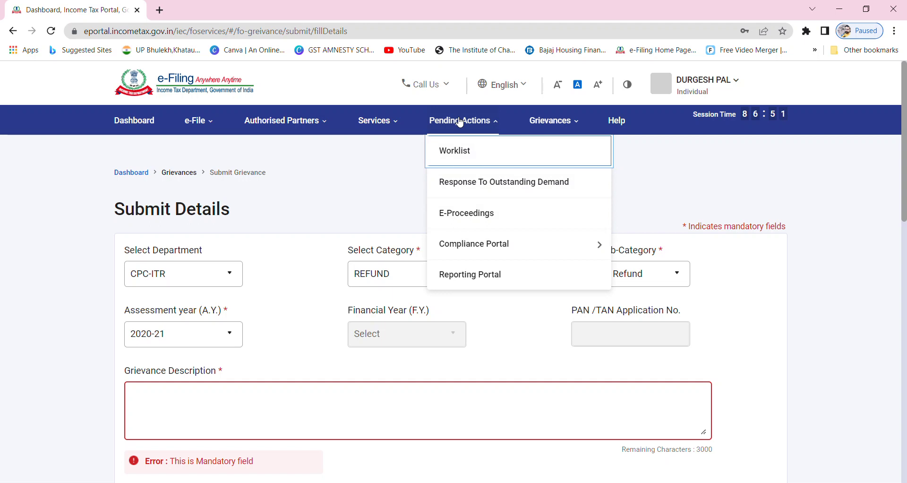
click(378, 124)
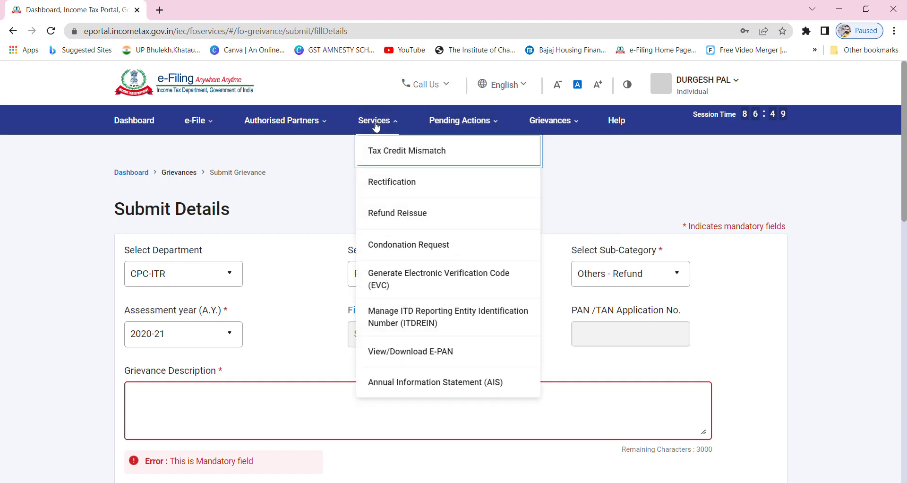